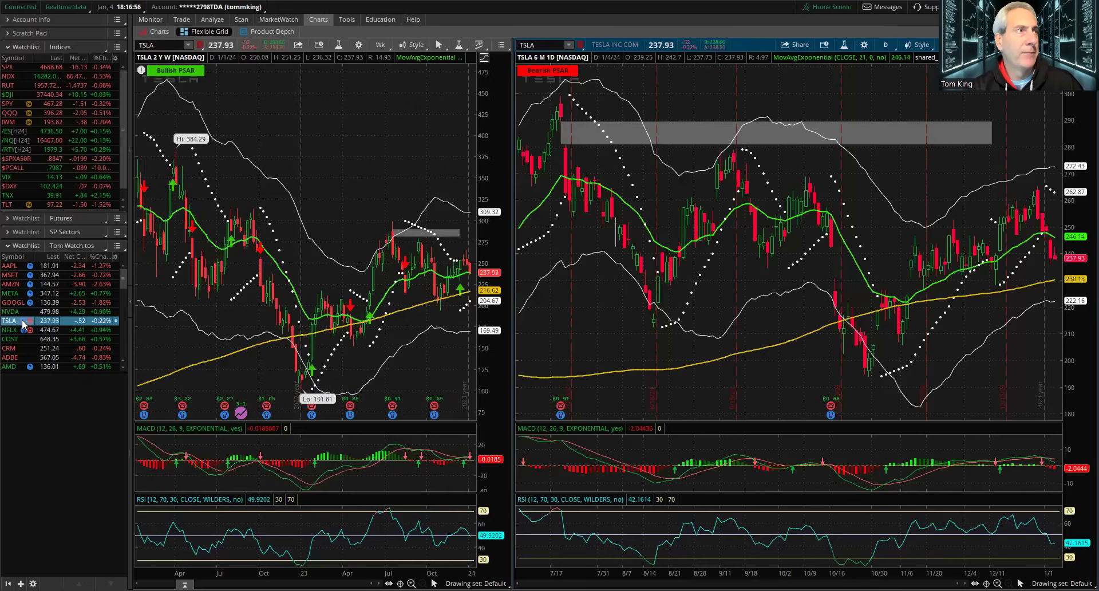
# Load Netflix (NFLX) from the Tom Watch.tos watchlist into both the weekly and daily charts.
pyautogui.moveTo(24, 324)
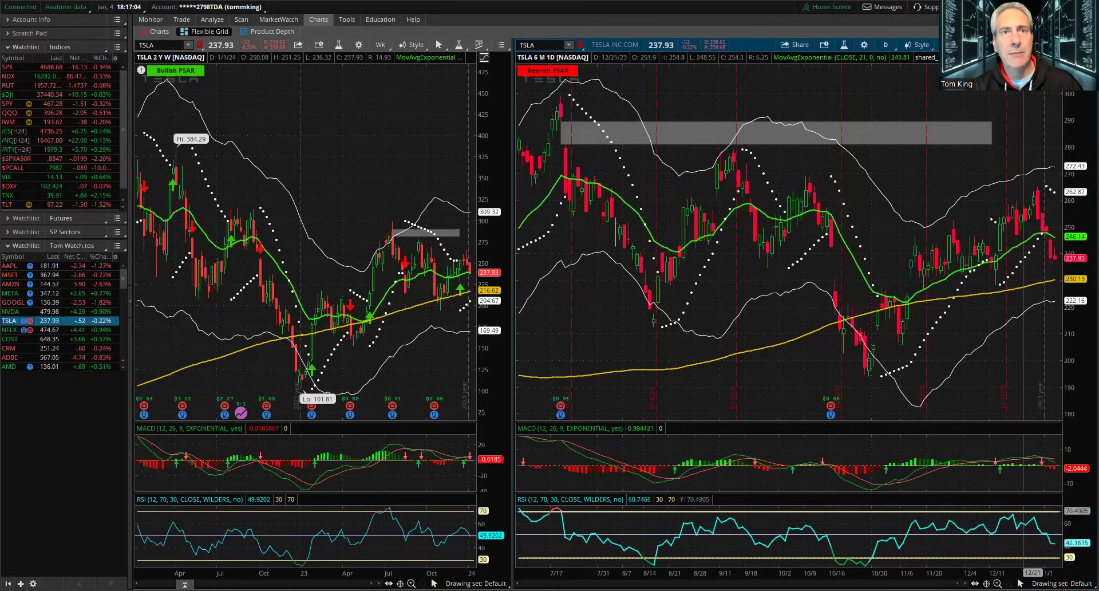
pyautogui.moveTo(733, 292); pyautogui.dragTo(1019, 292)
pyautogui.click(48, 331)
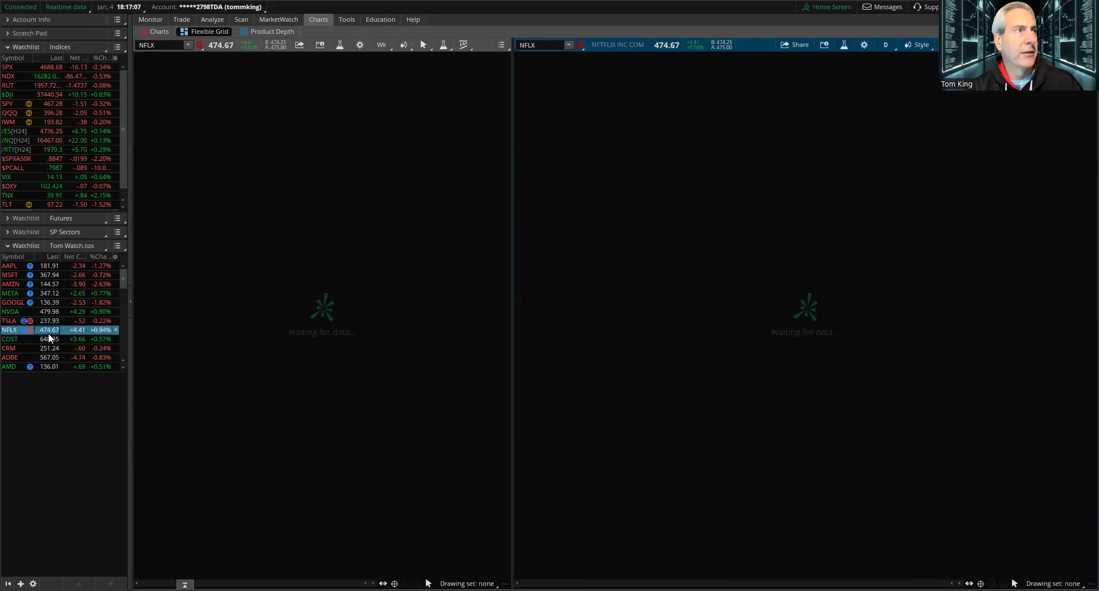
pyautogui.moveTo(721, 315); pyautogui.dragTo(849, 314)
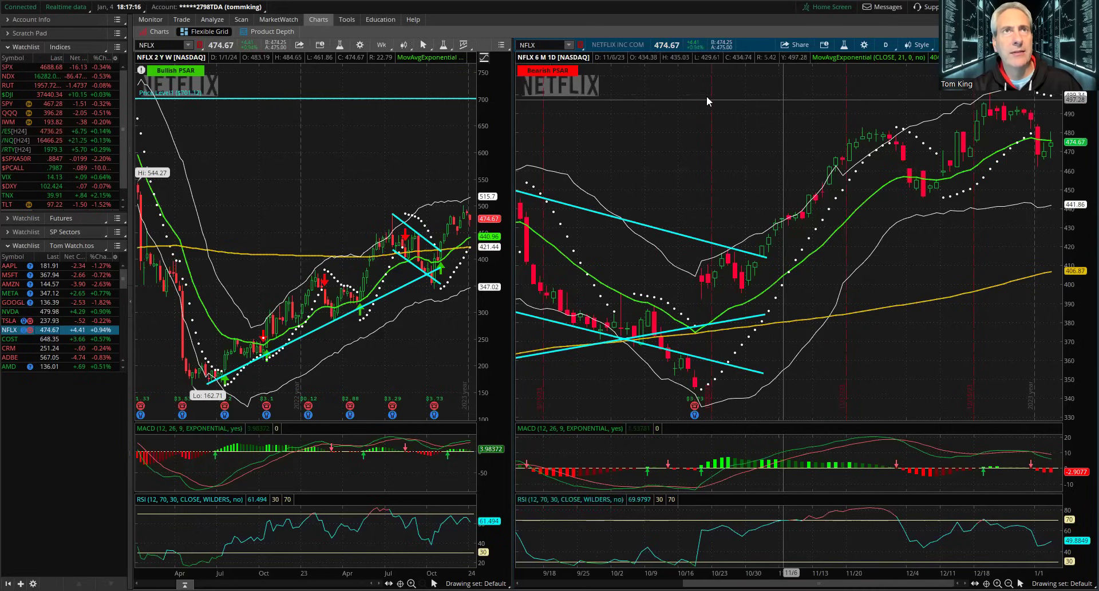
# Draw a rising trendline under the December lows and a falling trendline across the recent highs on the NFLX daily chart.
pyautogui.click(605, 60)
pyautogui.moveTo(923, 199); pyautogui.dragTo(1058, 154)
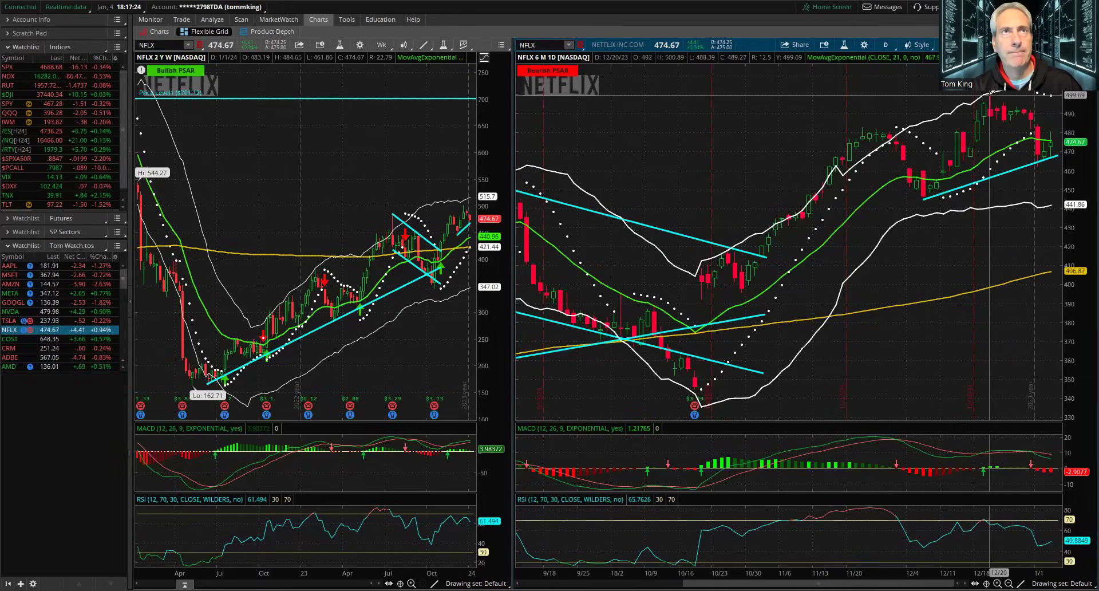
pyautogui.moveTo(990, 95); pyautogui.dragTo(1057, 123)
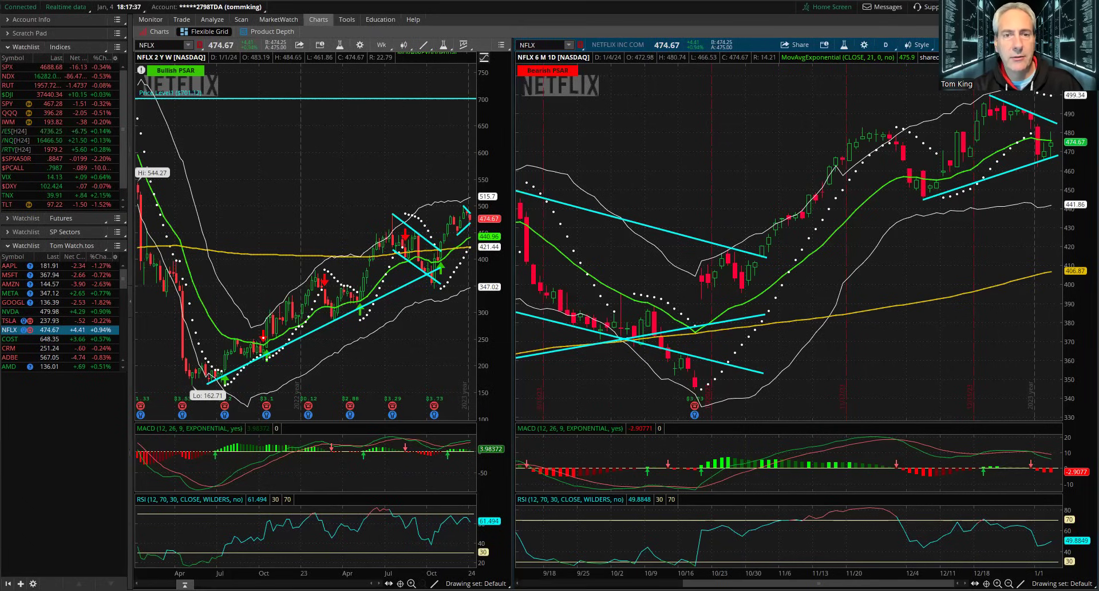
# Switch to the 2024 Trade Tracker spreadsheet in Google Sheets and examine the 01/04/24 row from the date through Net Liq.
pyautogui.hotkey('alt', 'Tab')
pyautogui.click(75, 283)
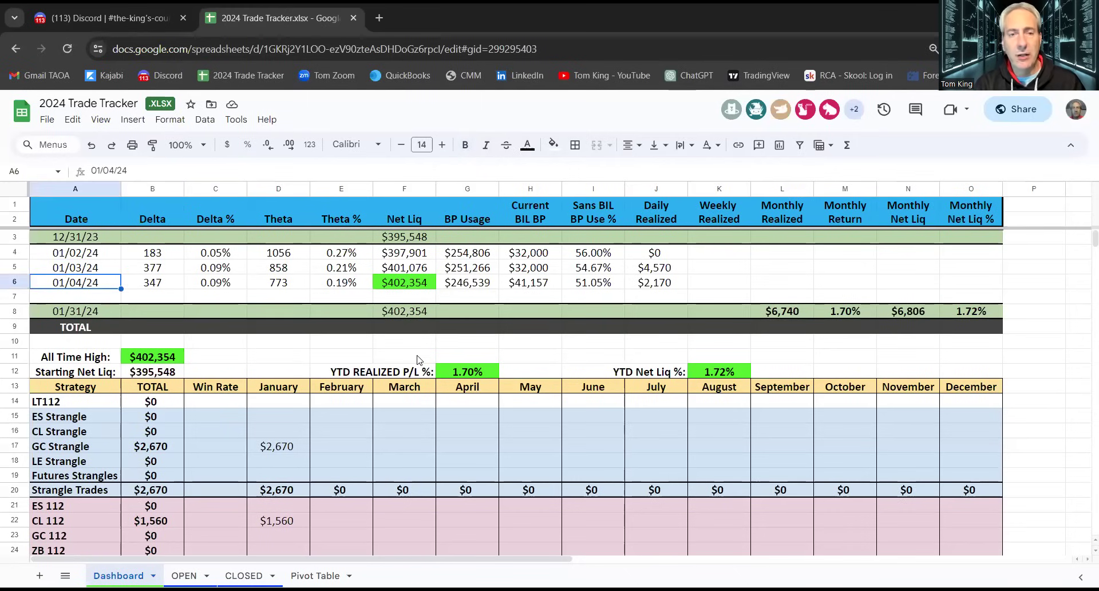
pyautogui.press('Right')
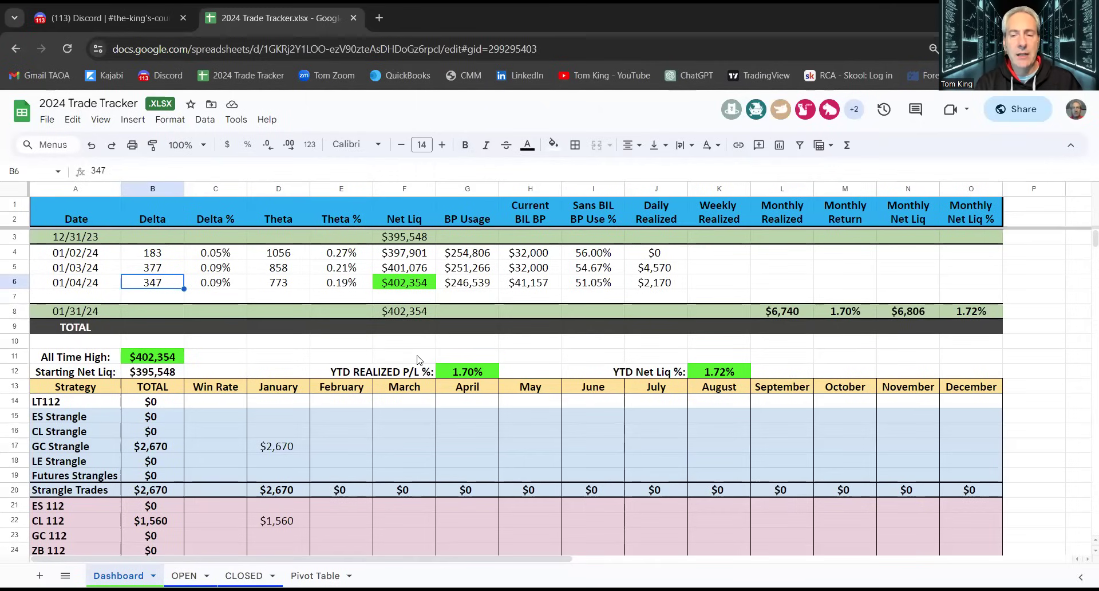
pyautogui.press('Right')
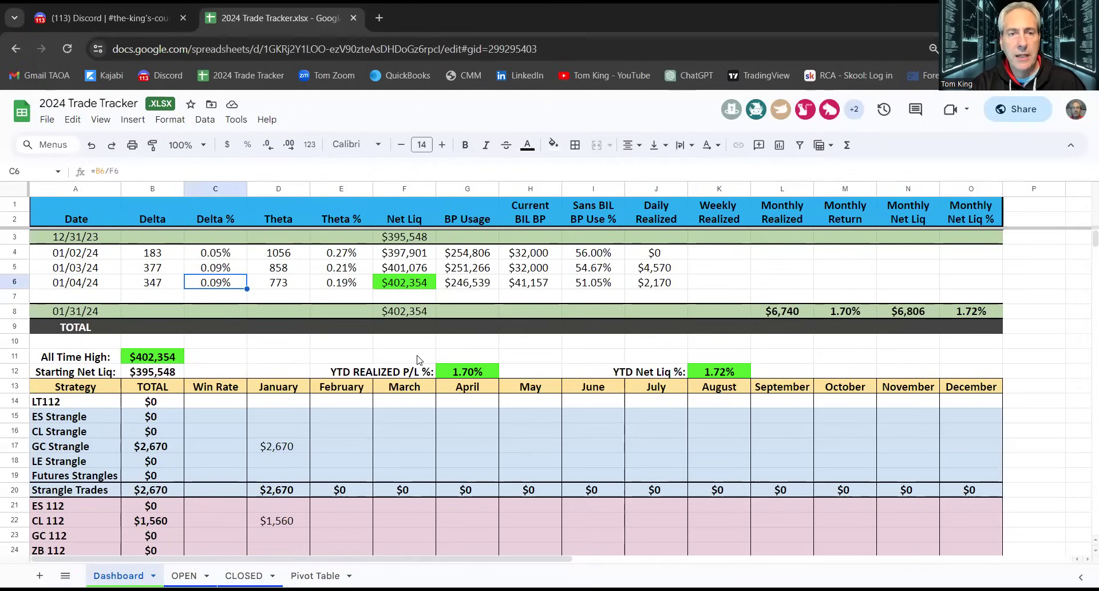
pyautogui.press('Right')
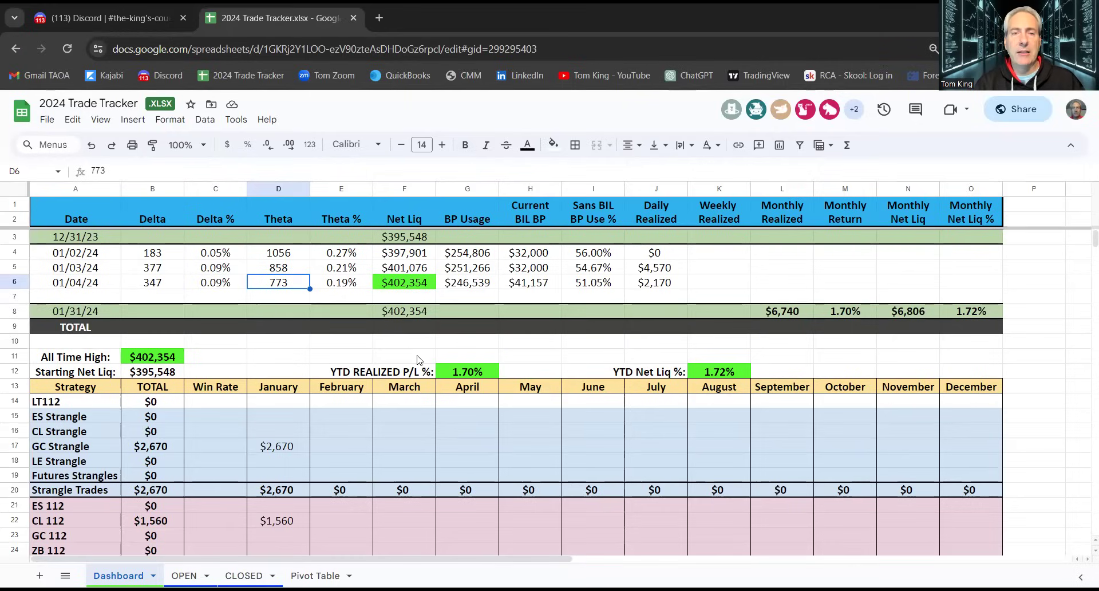
pyautogui.press('Right')
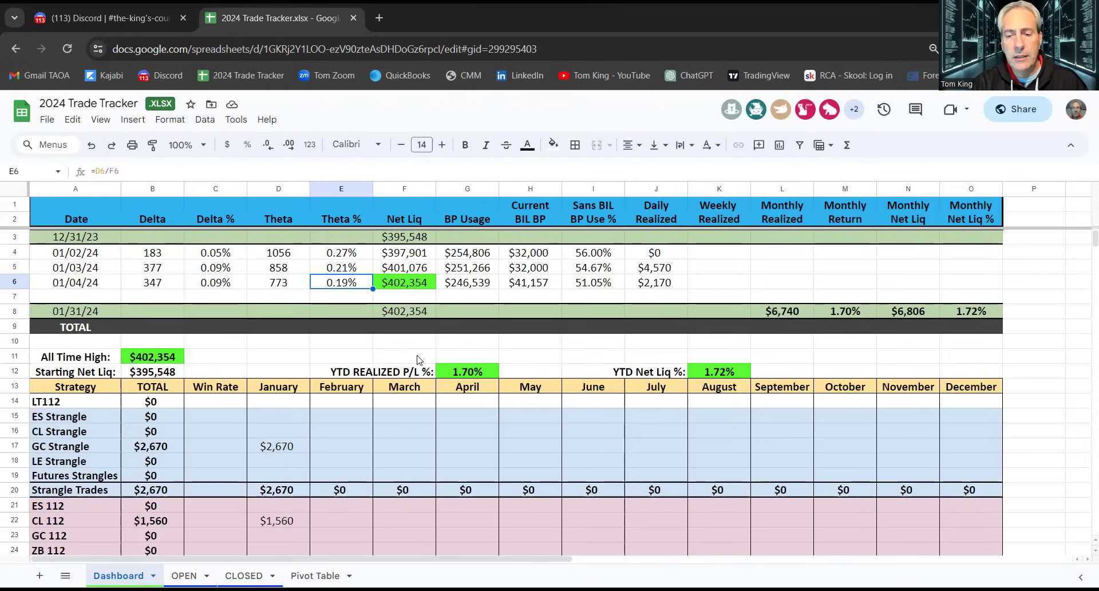
pyautogui.press('Right')
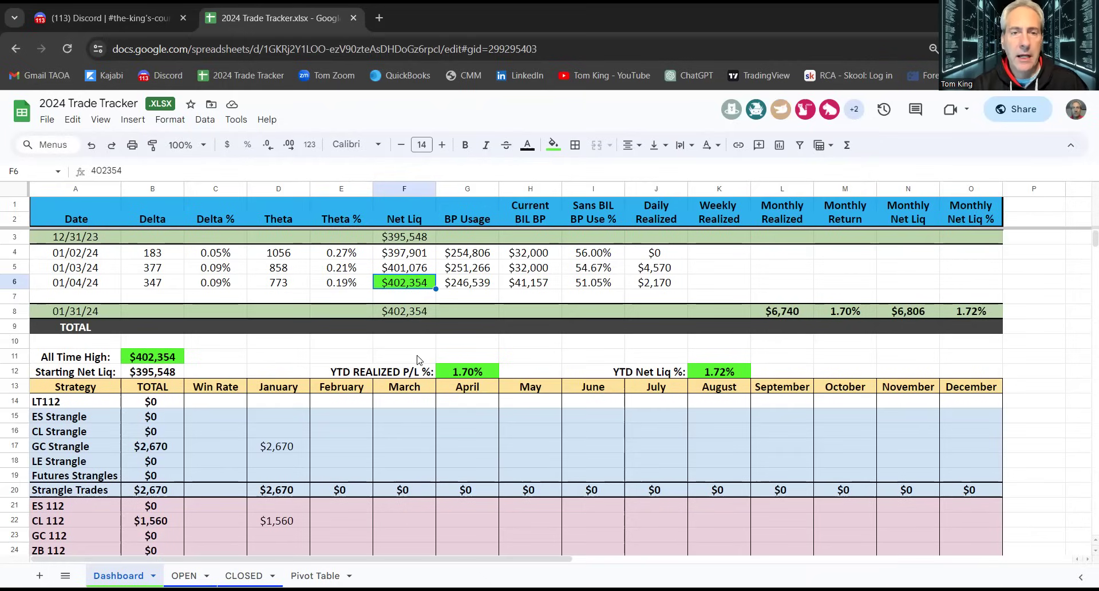
# Compare the 12/31/23 starting net liq with the 01/04/24 net liq, and examine that day's BP usage, BIL BP and BP use percentage.
pyautogui.click(409, 236)
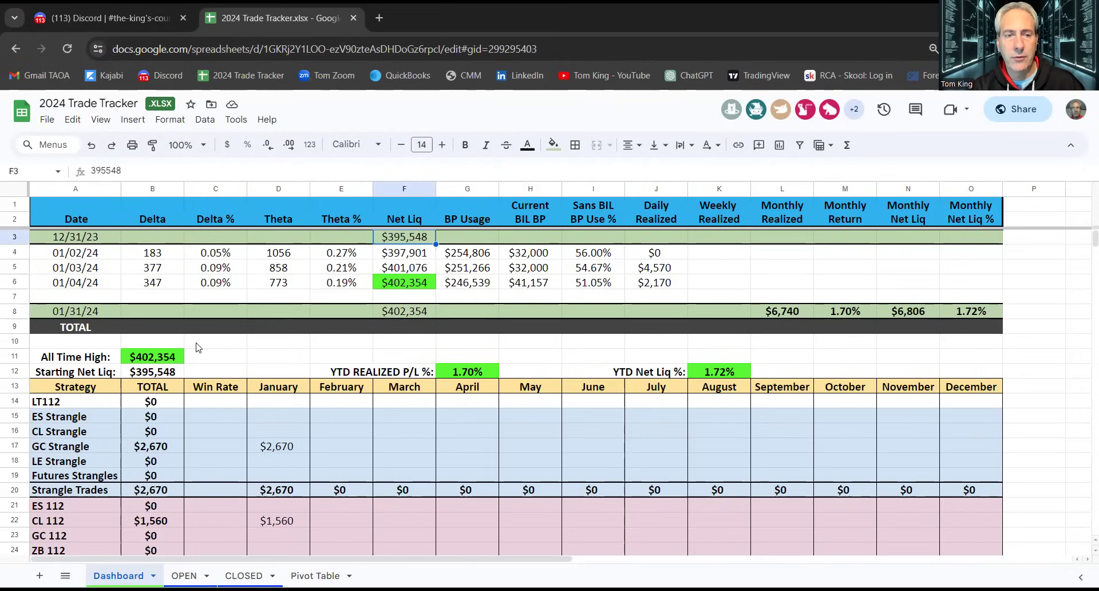
pyautogui.click(153, 371)
pyautogui.click(409, 286)
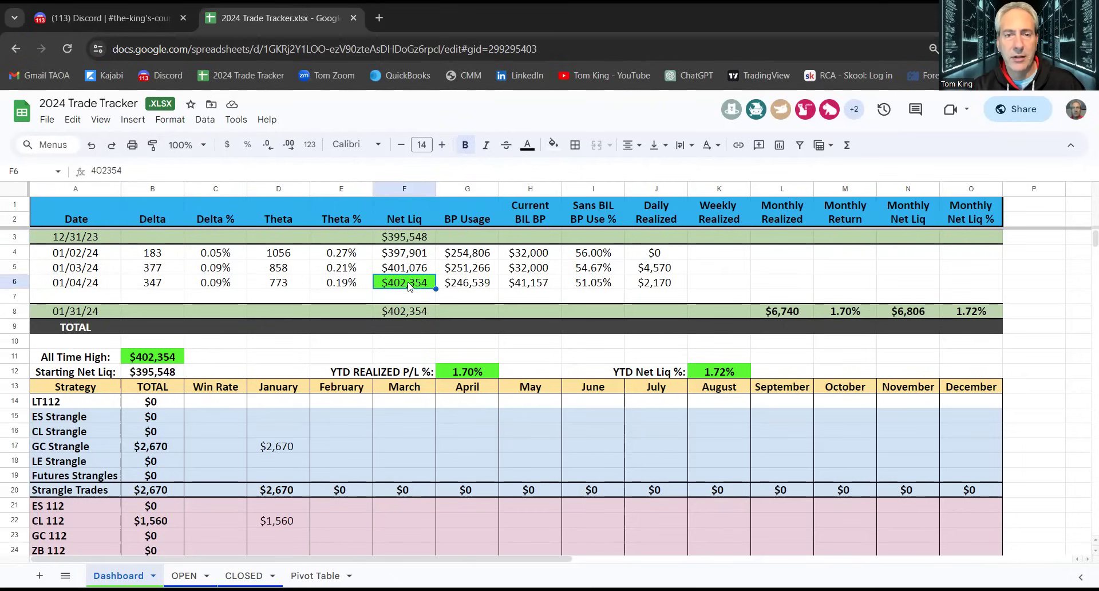
pyautogui.click(468, 287)
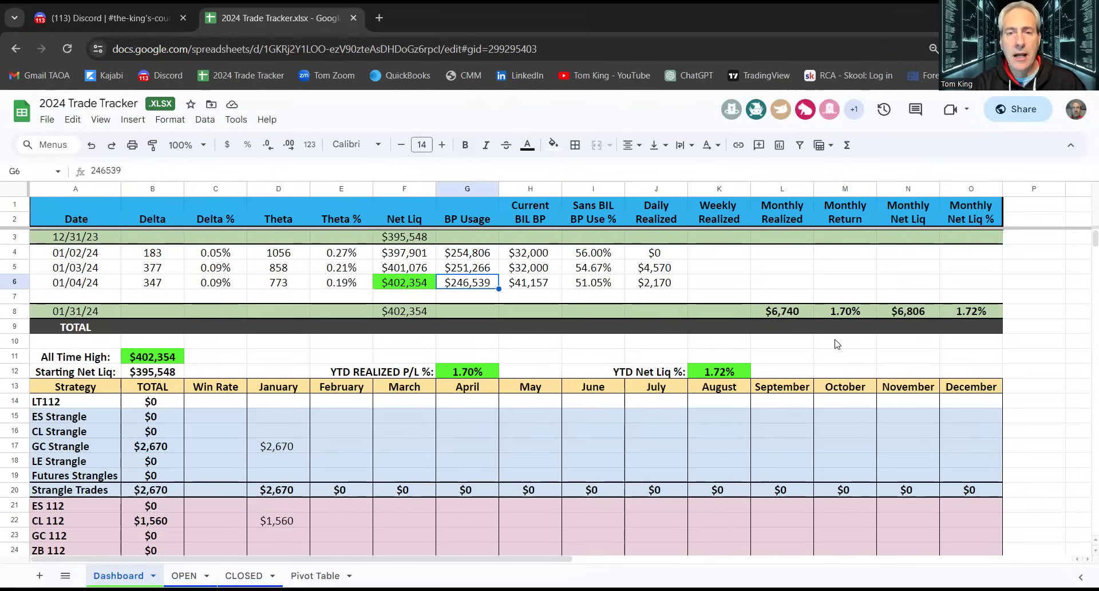
pyautogui.press('Right')
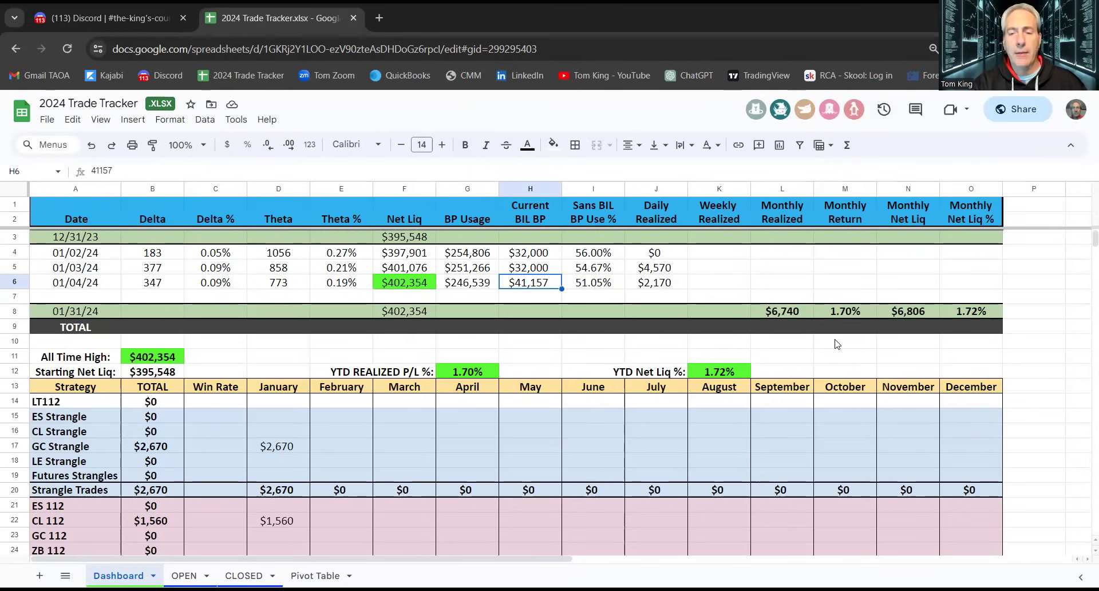
pyautogui.press('Right')
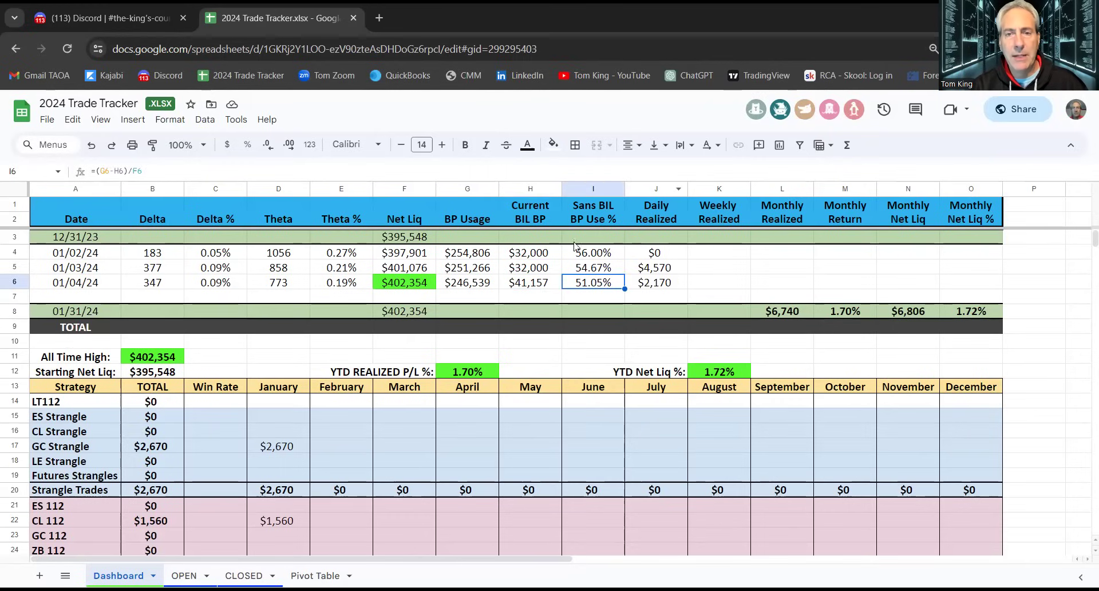
# Change the "Sans BIL" column header in I1 to "W/O BIL".
pyautogui.click(584, 209)
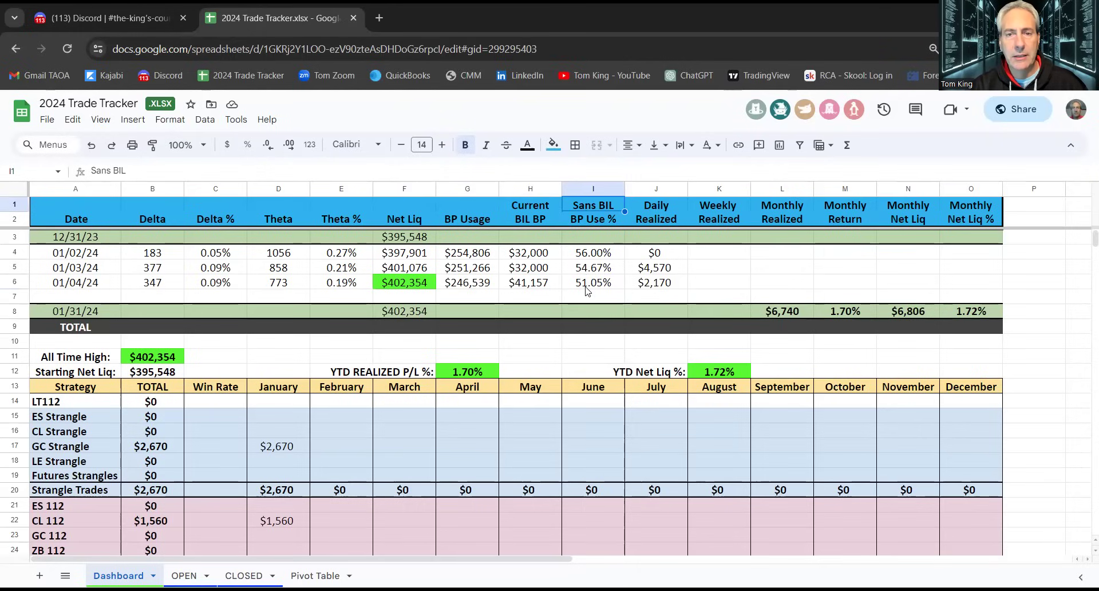
pyautogui.doubleClick(101, 170)
pyautogui.write('W/O')
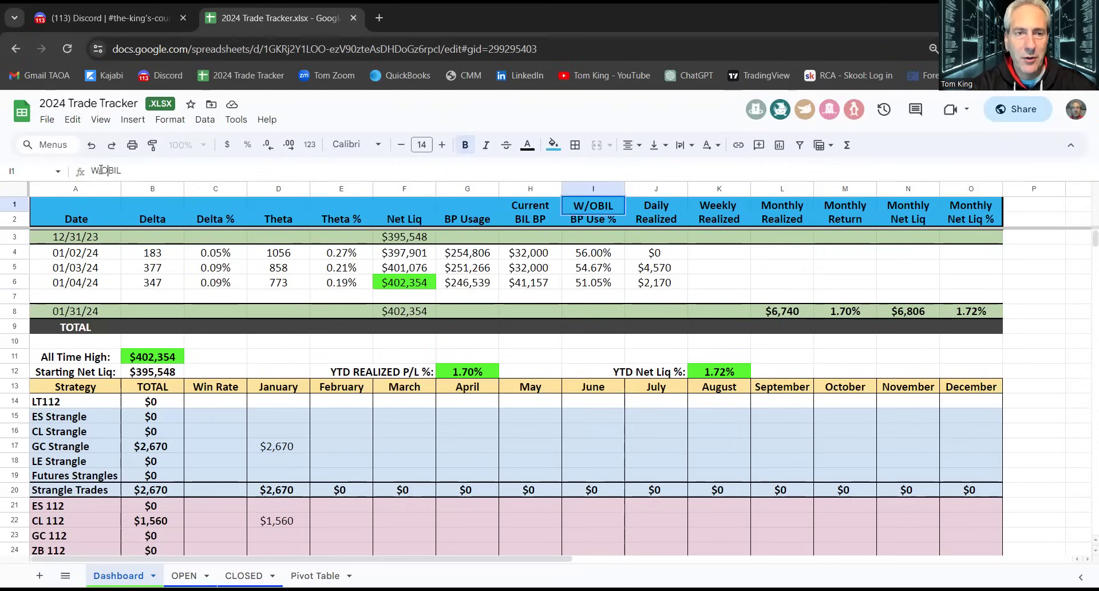
pyautogui.press('Return')
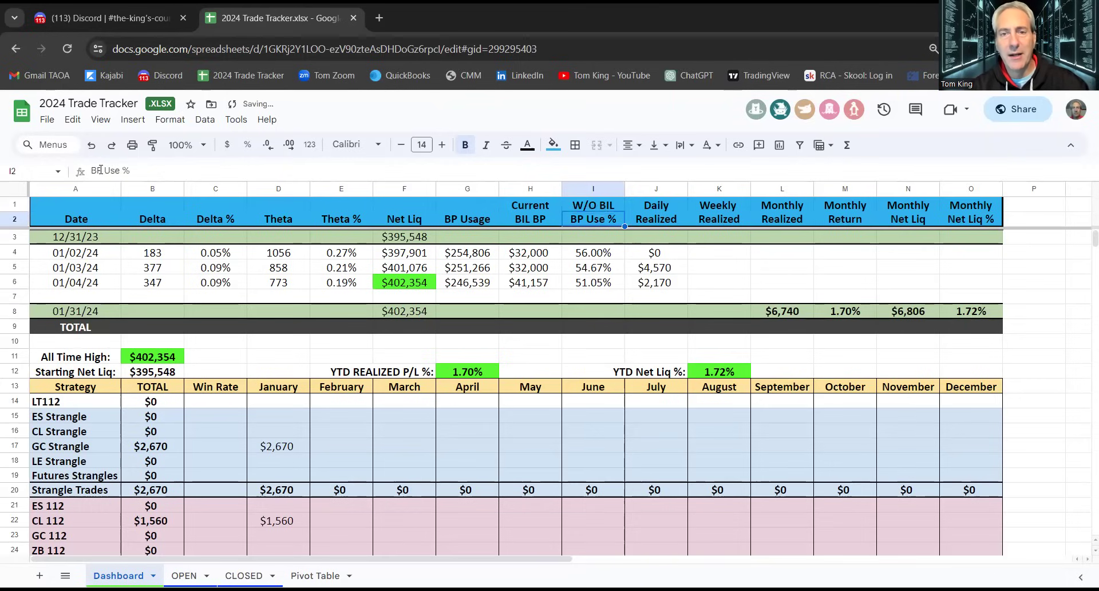
# Examine the 01/04/24 W/O BIL BP use percentage, the daily realized amount and the YTD realized P/L percentage.
pyautogui.press('Down')
pyautogui.press('Down')
pyautogui.press('Down')
pyautogui.press('Down')
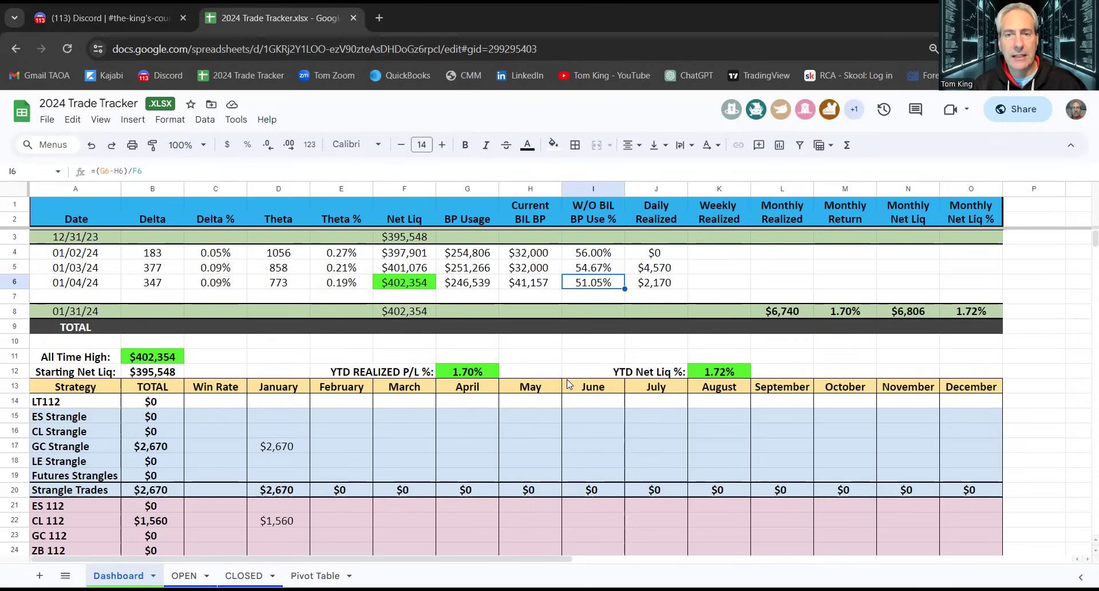
pyautogui.click(655, 282)
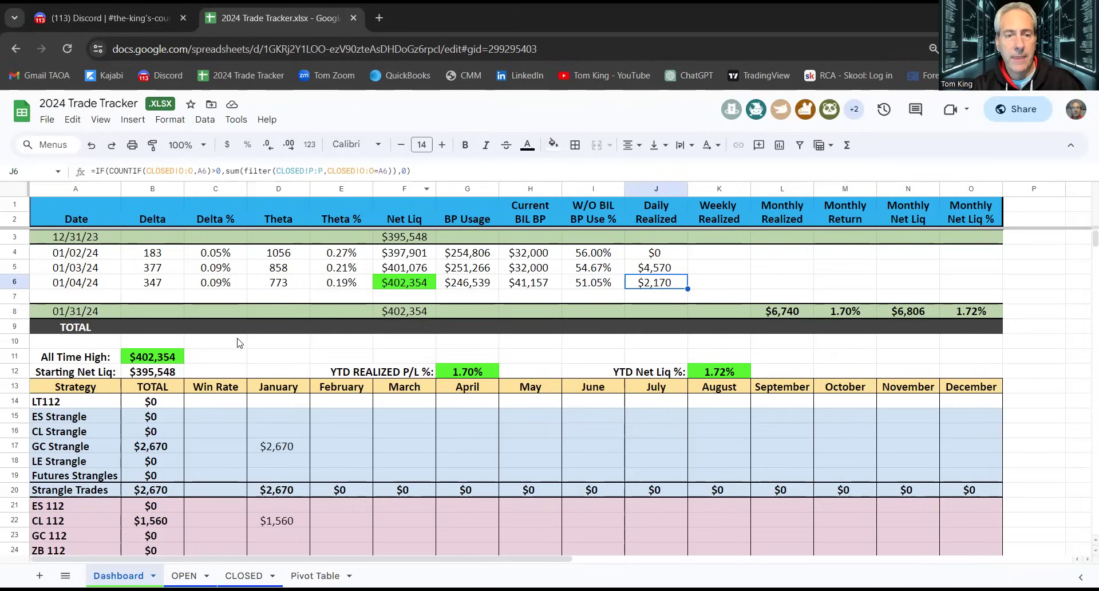
pyautogui.scroll(-3, 241, 345)
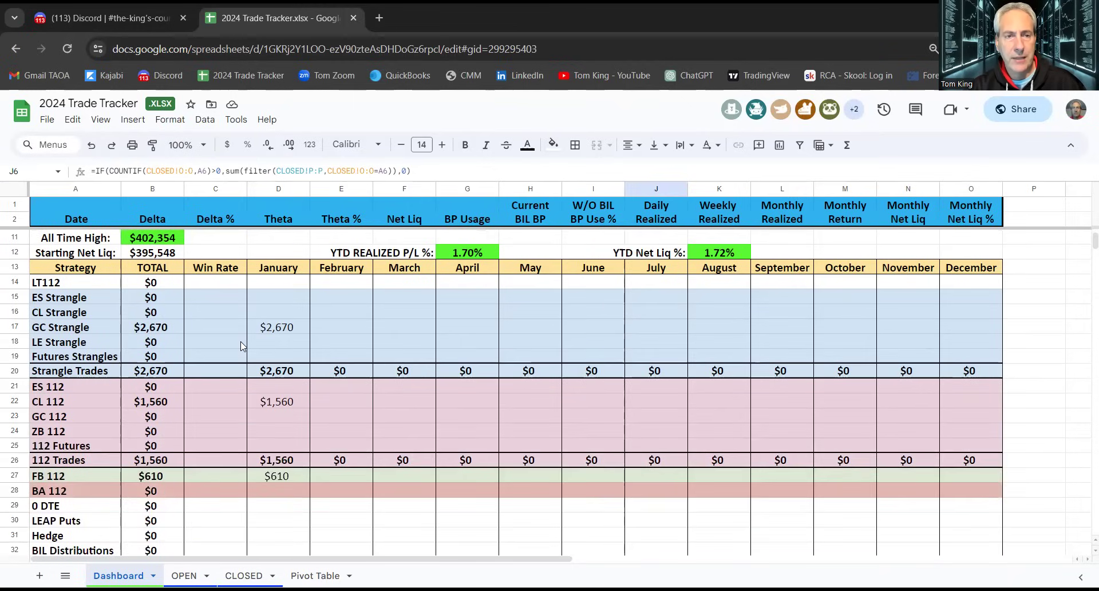
pyautogui.click(470, 256)
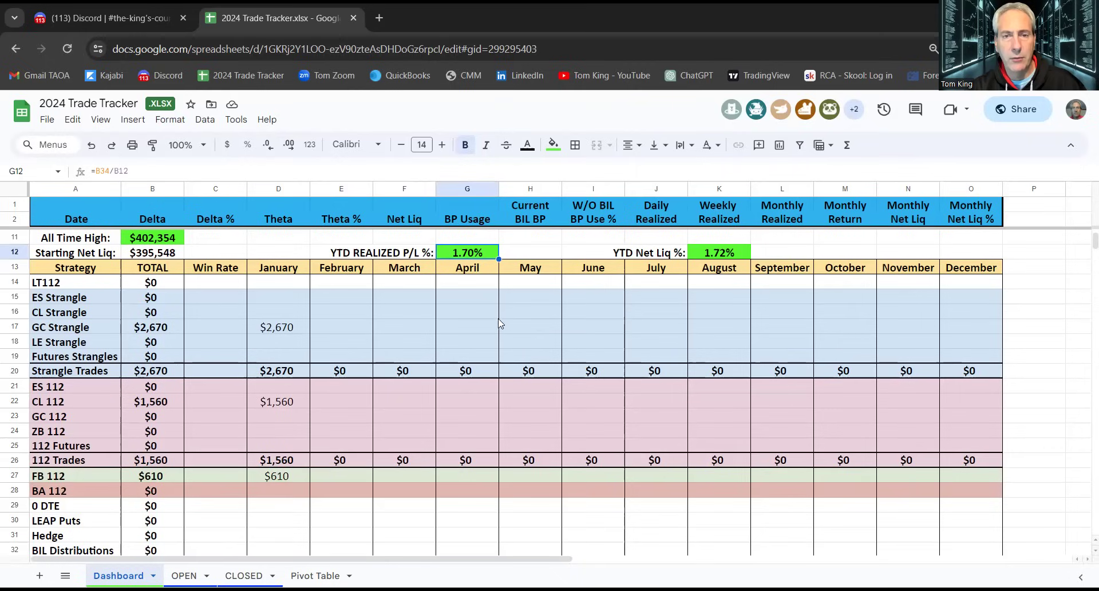
# Examine the January results of the GC Strangle, CL 112, FB 112 and Spec strategies.
pyautogui.scroll(-1, 228, 310)
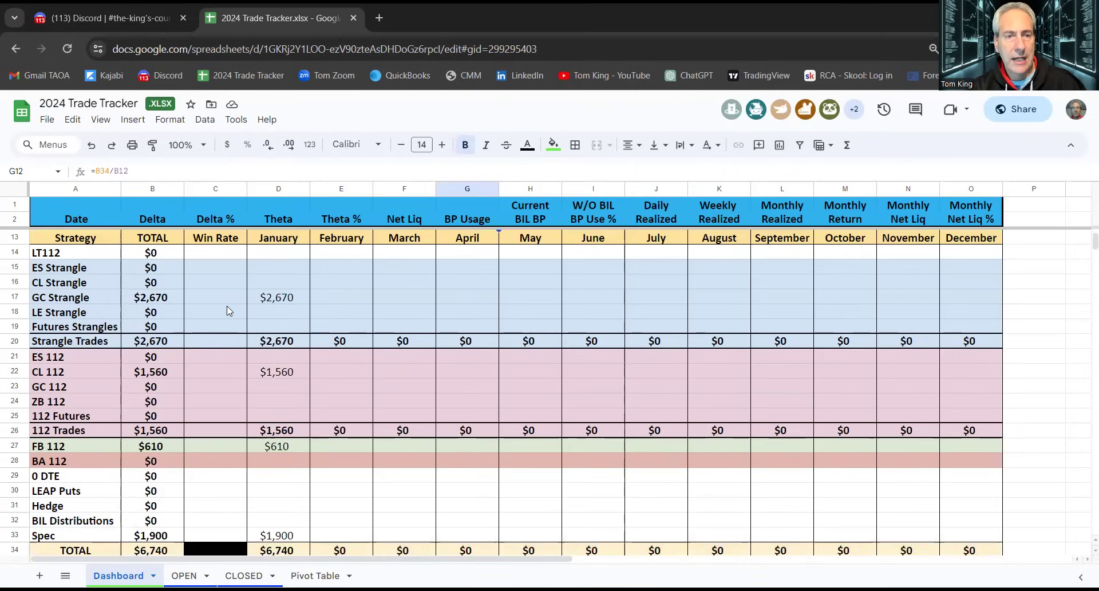
pyautogui.click(273, 298)
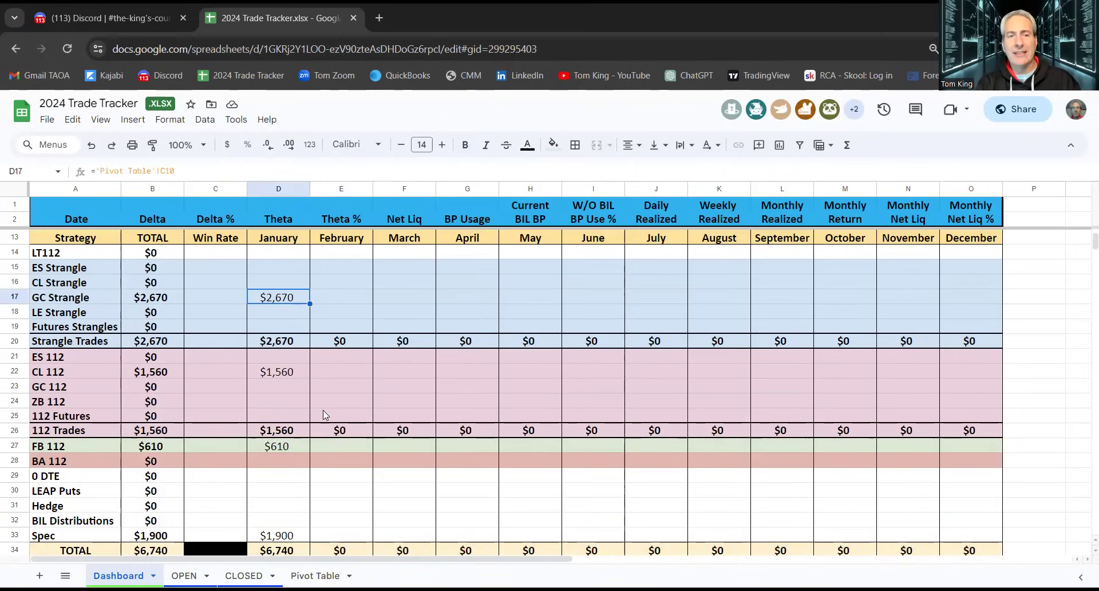
pyautogui.click(283, 373)
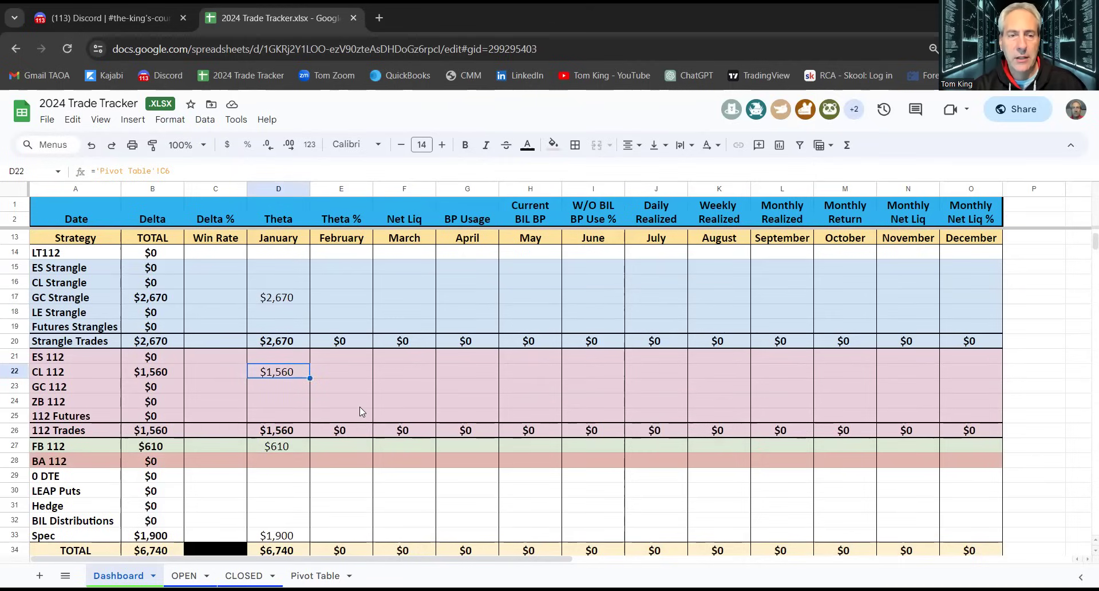
pyautogui.click(283, 448)
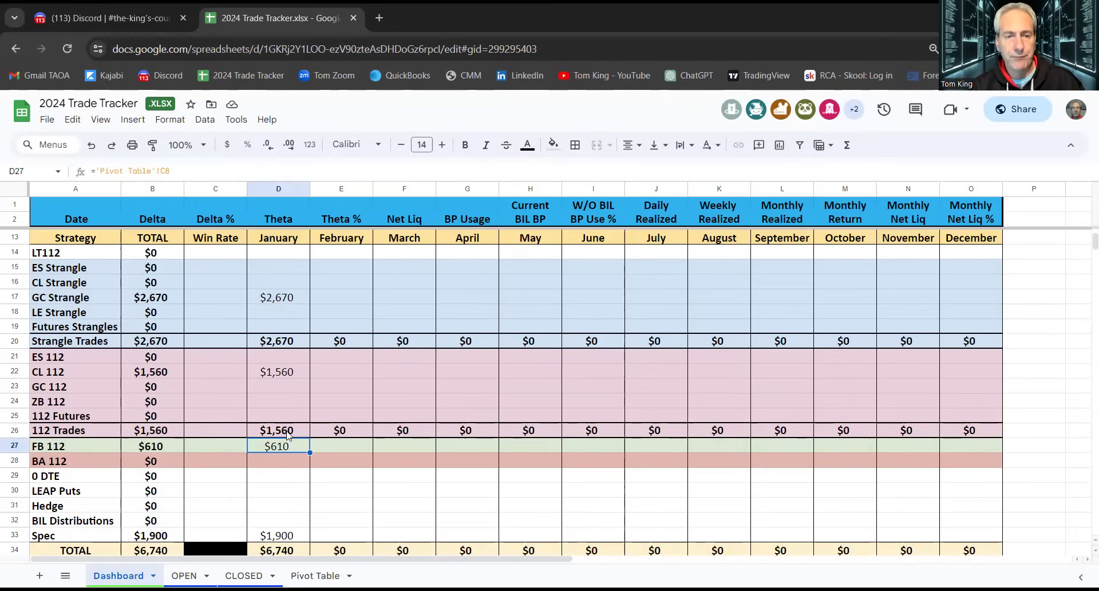
pyautogui.click(277, 534)
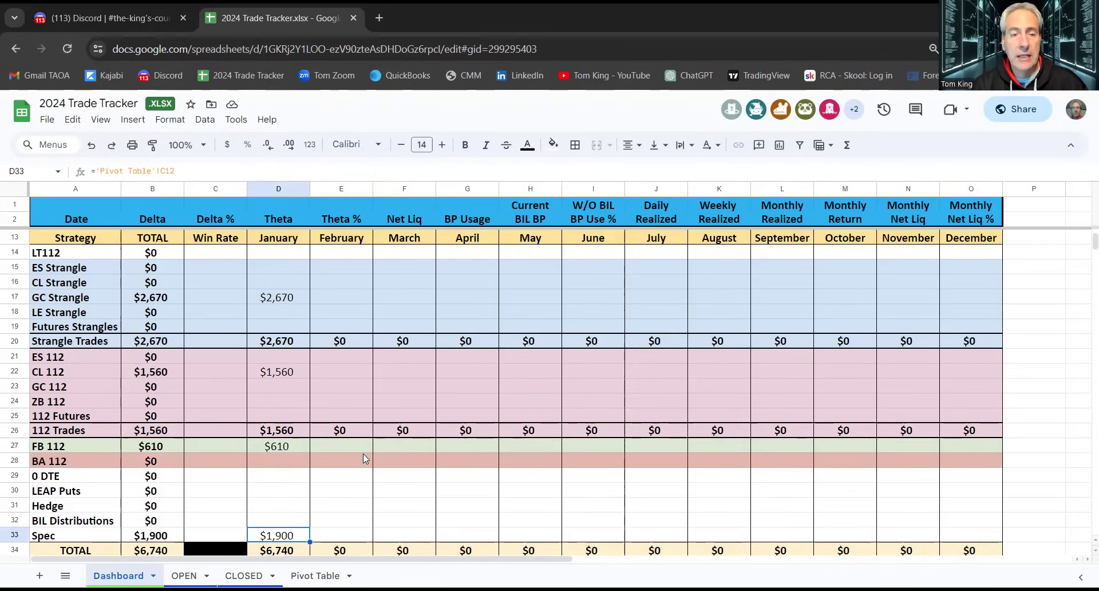
# On the CLOSED sheet, examine the /CL 112 trade's P/L, DIT and DTE, and the /ES FB112 trade's strike and premium captured.
pyautogui.click(244, 575)
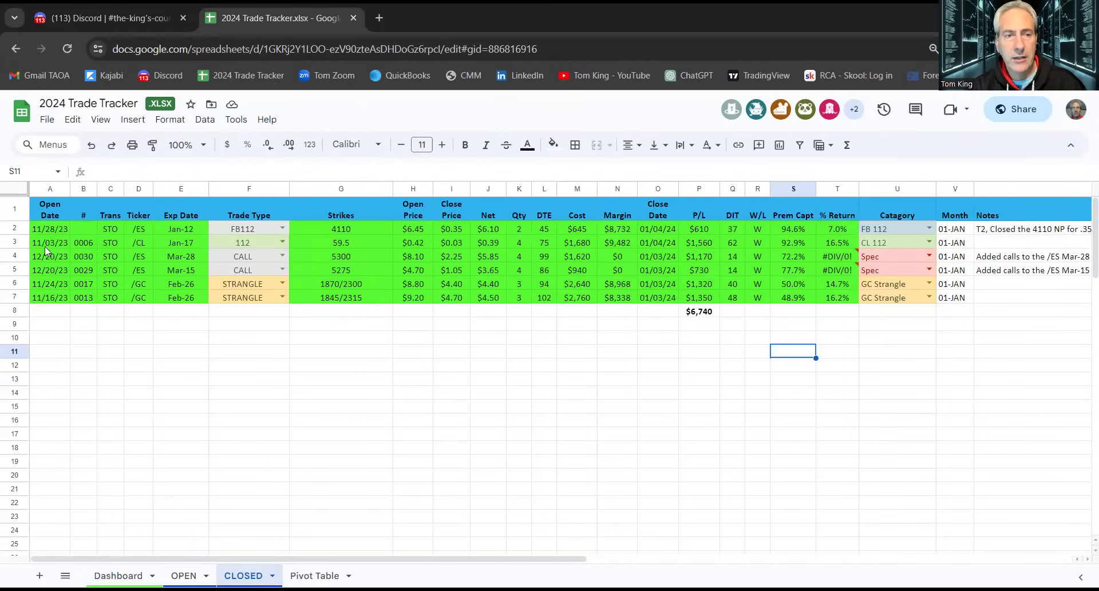
pyautogui.click(11, 241)
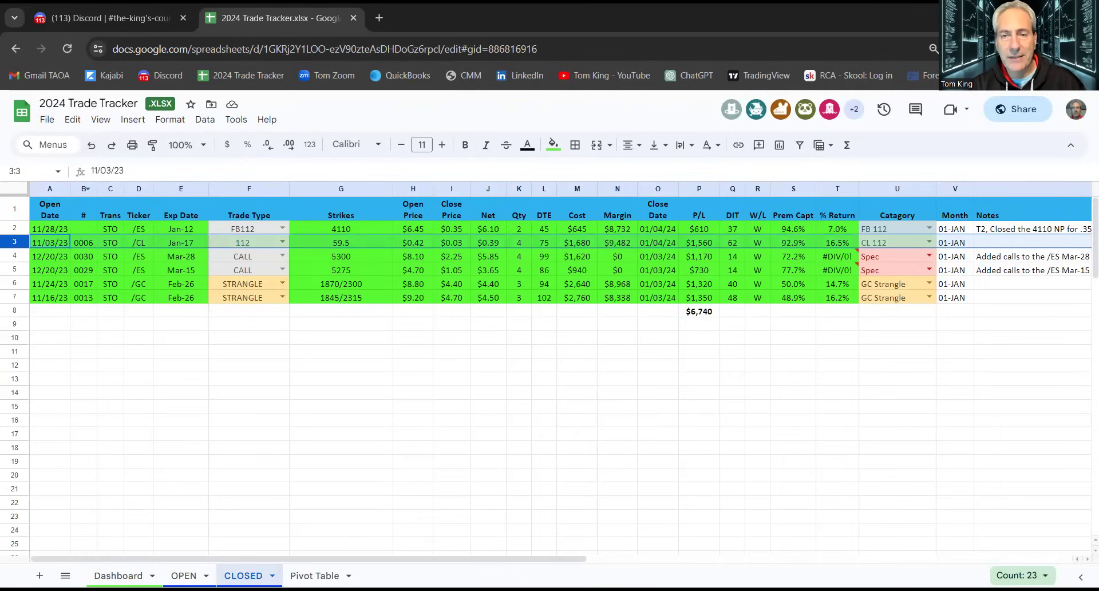
pyautogui.click(692, 248)
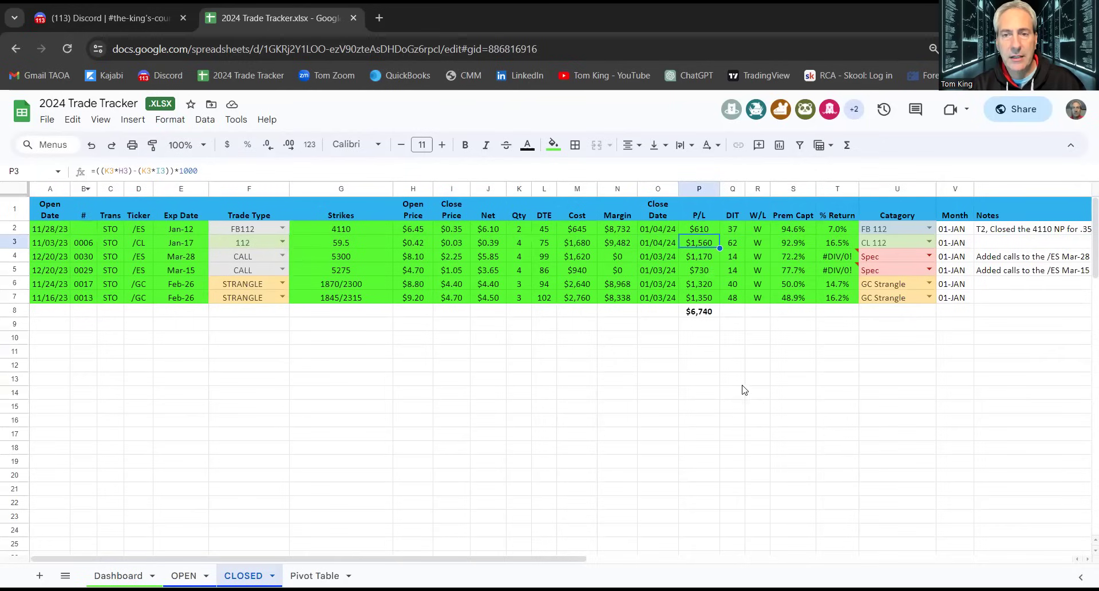
pyautogui.click(735, 243)
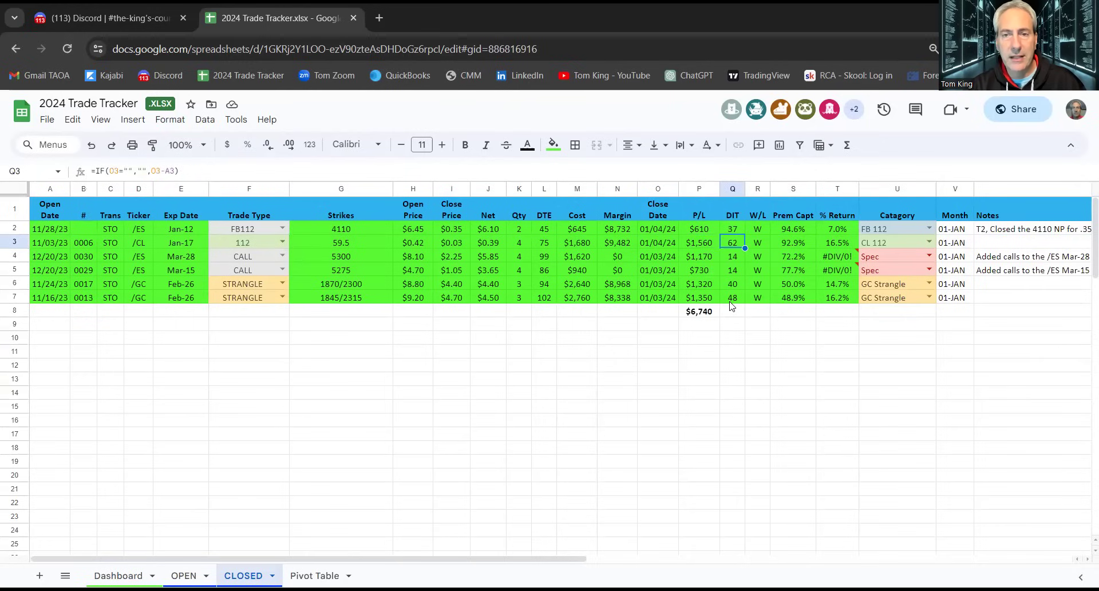
pyautogui.click(547, 243)
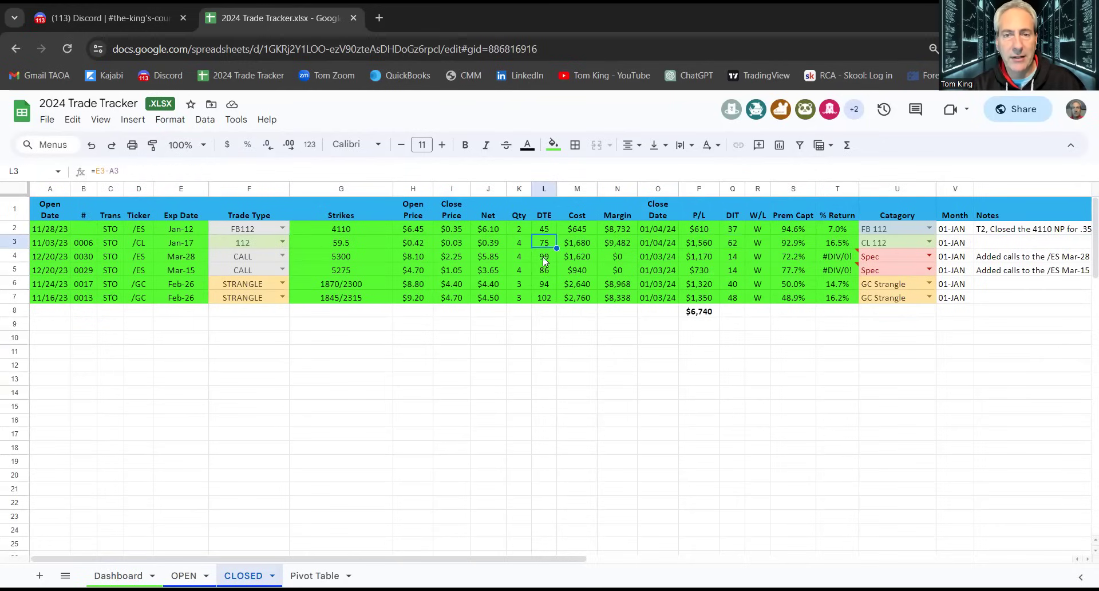
pyautogui.click(731, 245)
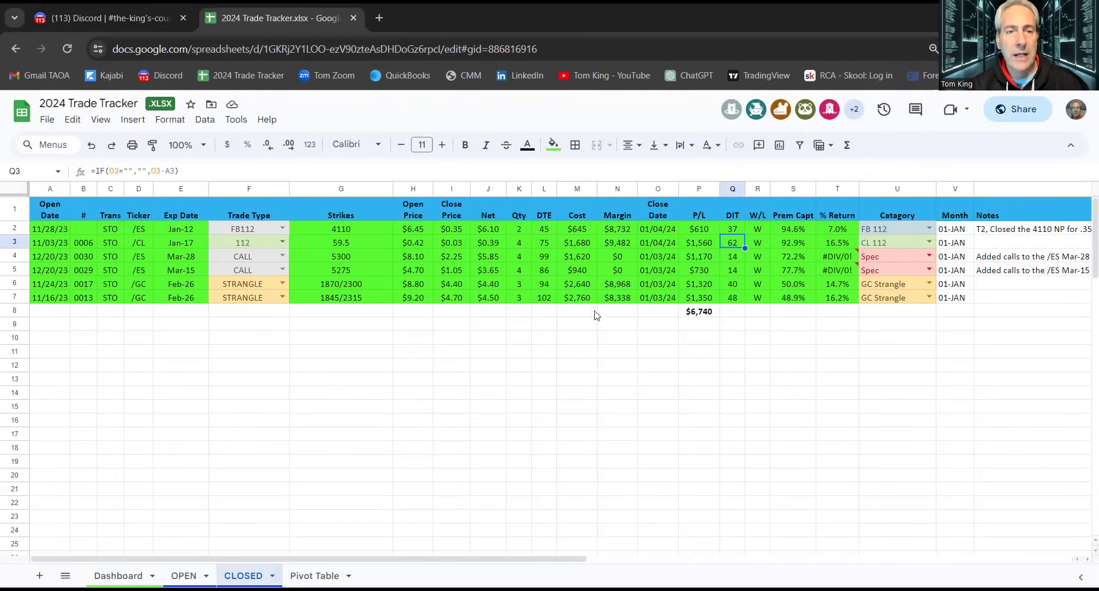
pyautogui.click(338, 229)
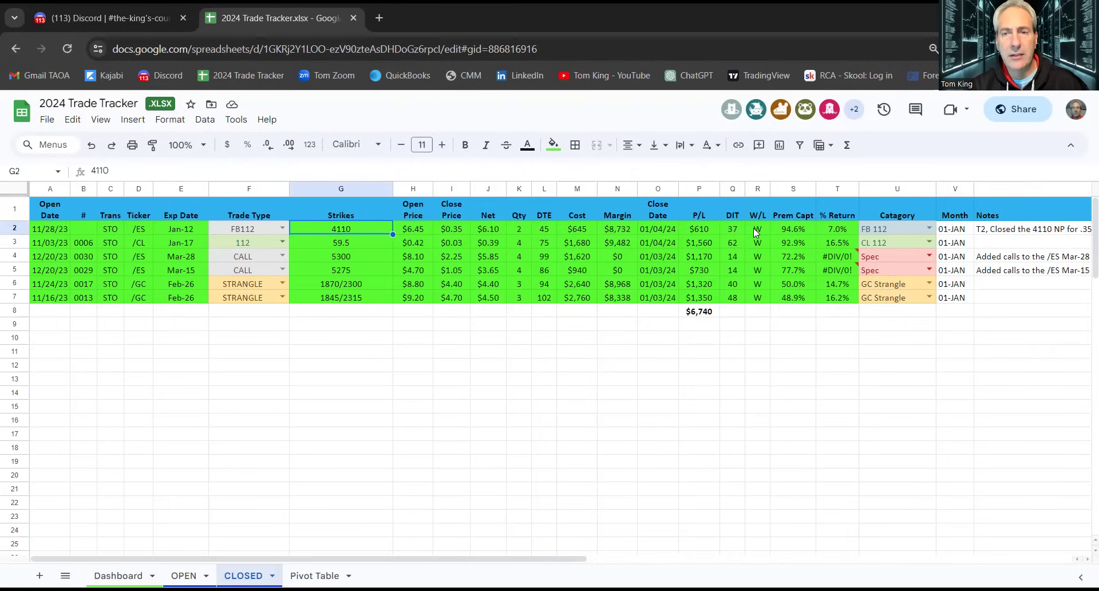
pyautogui.click(782, 229)
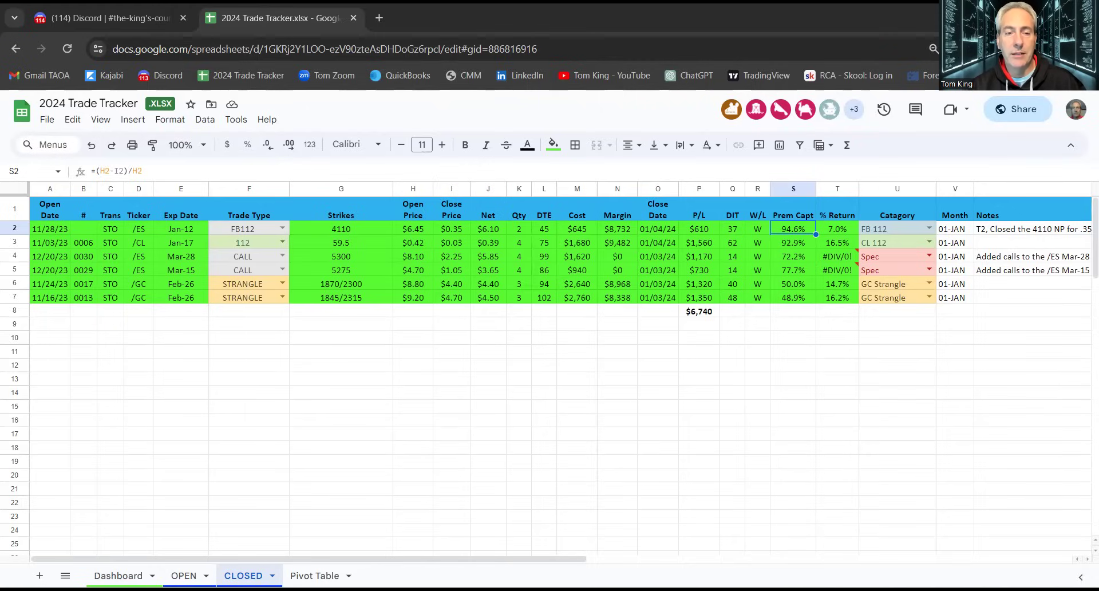
# Return to the Dashboard sheet and examine January's monthly realized total in L8.
pyautogui.click(119, 575)
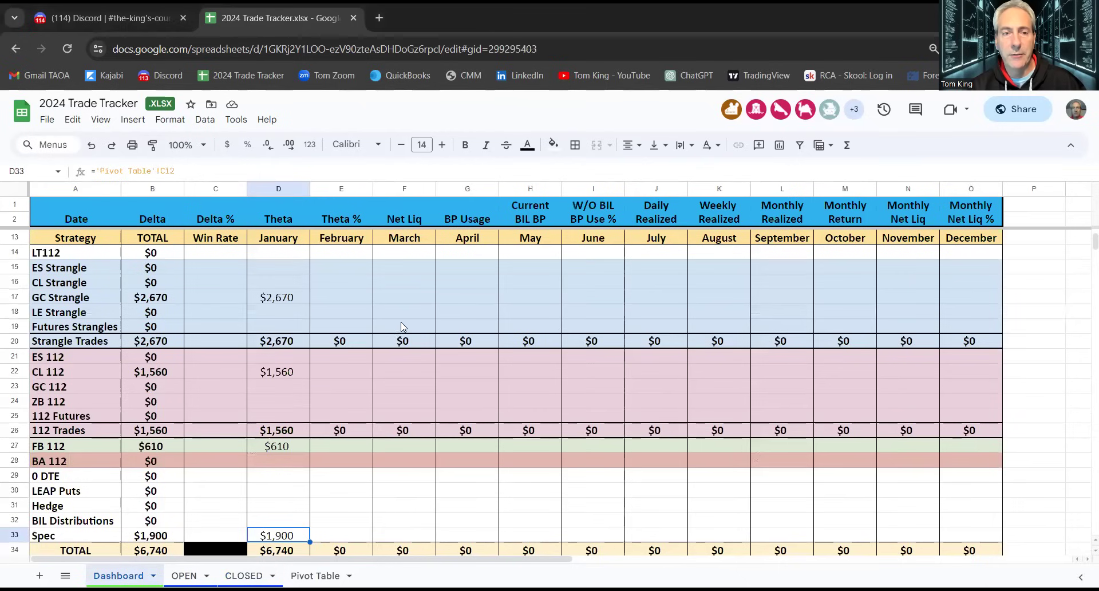
pyautogui.scroll(5, 857, 291)
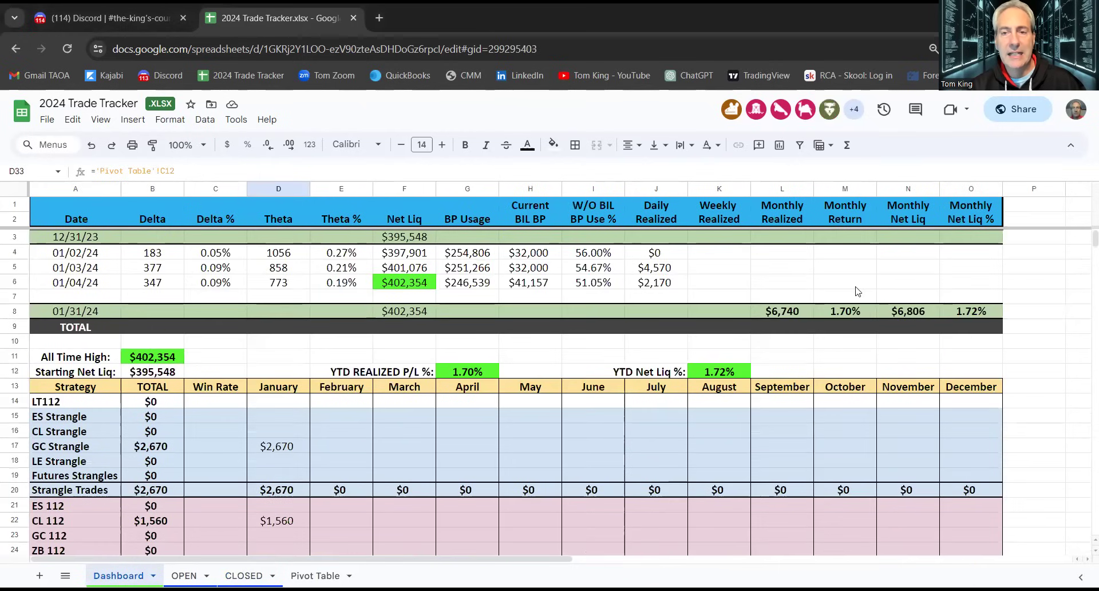
pyautogui.click(791, 312)
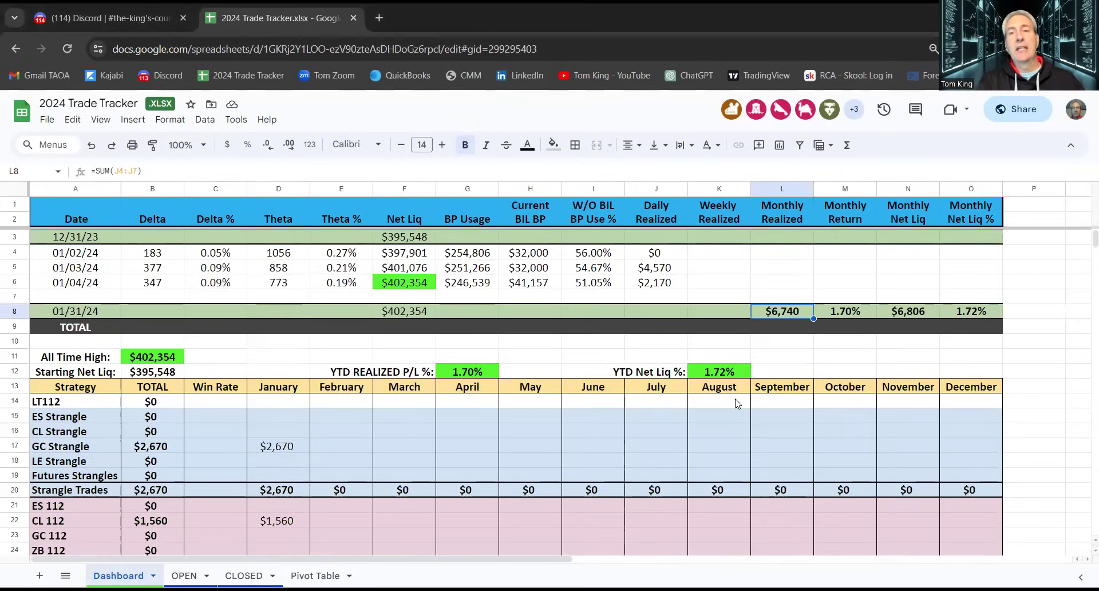